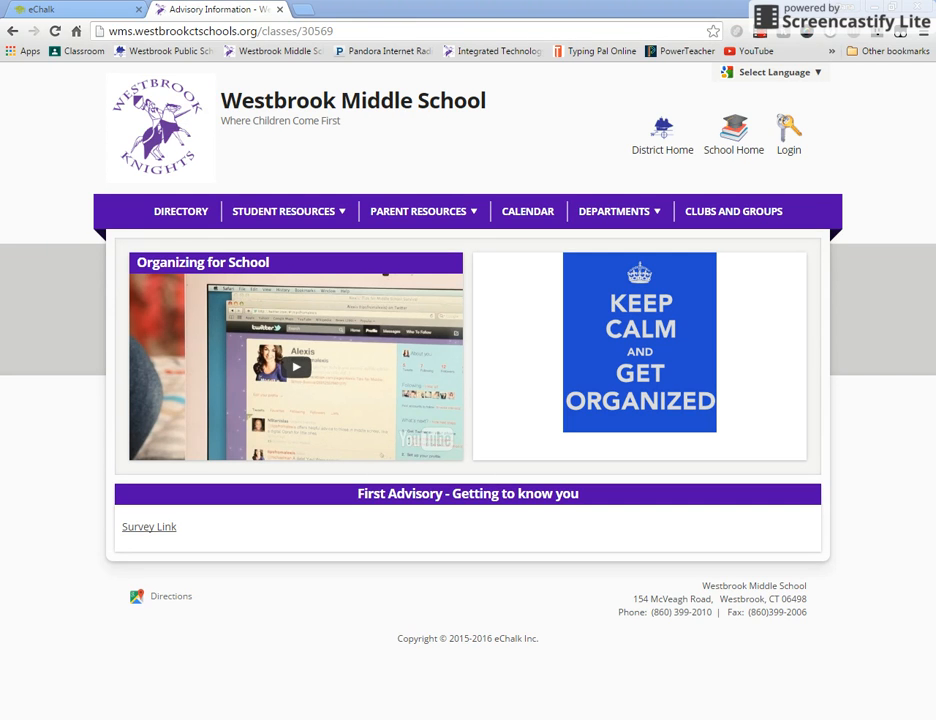
- Switch to eChalk and open the Advisory Information public page of the Westbrook Middle School Advisory class for editing
left_click(109, 15)
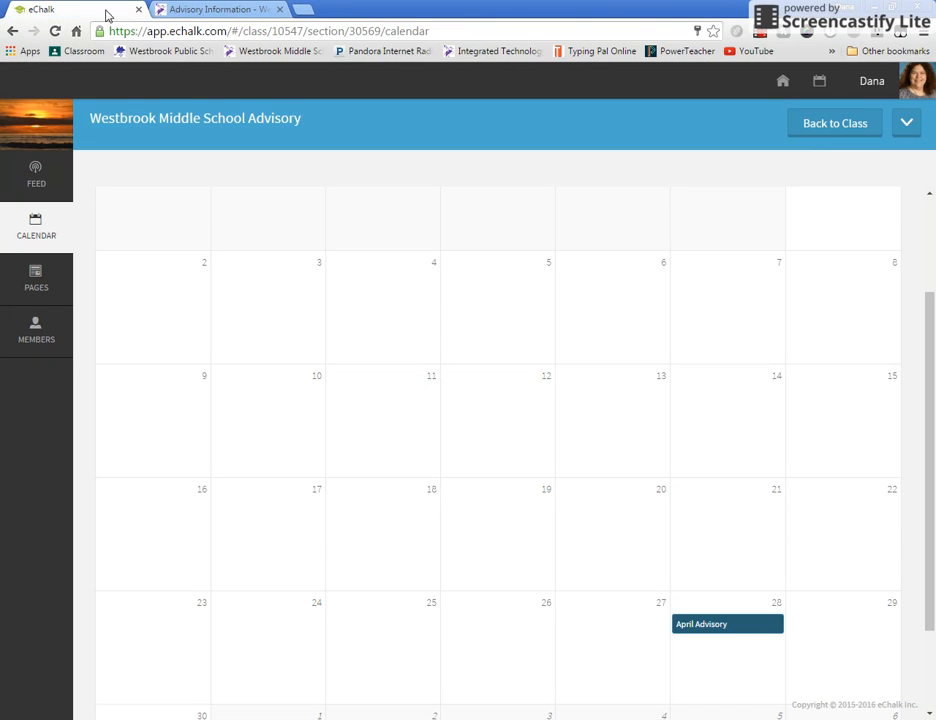
left_click(792, 86)
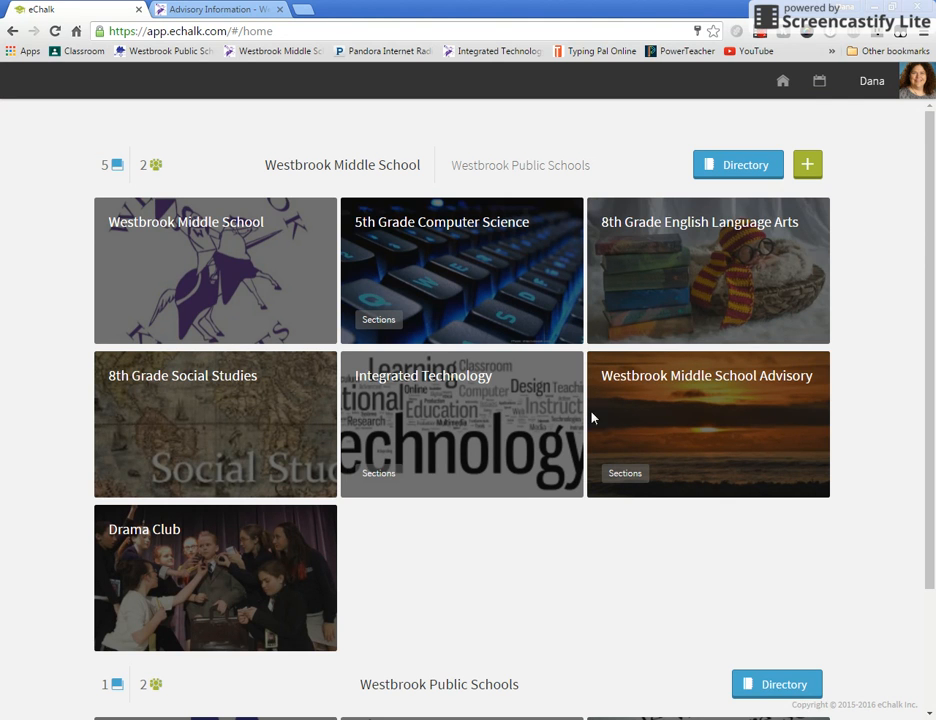
left_click(648, 414)
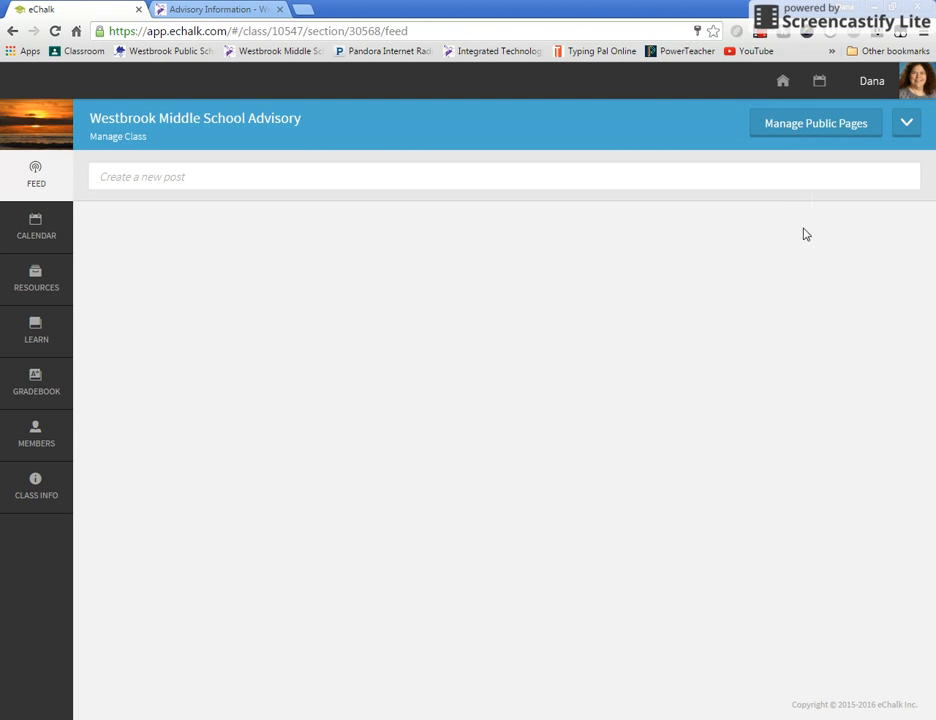
left_click(800, 130)
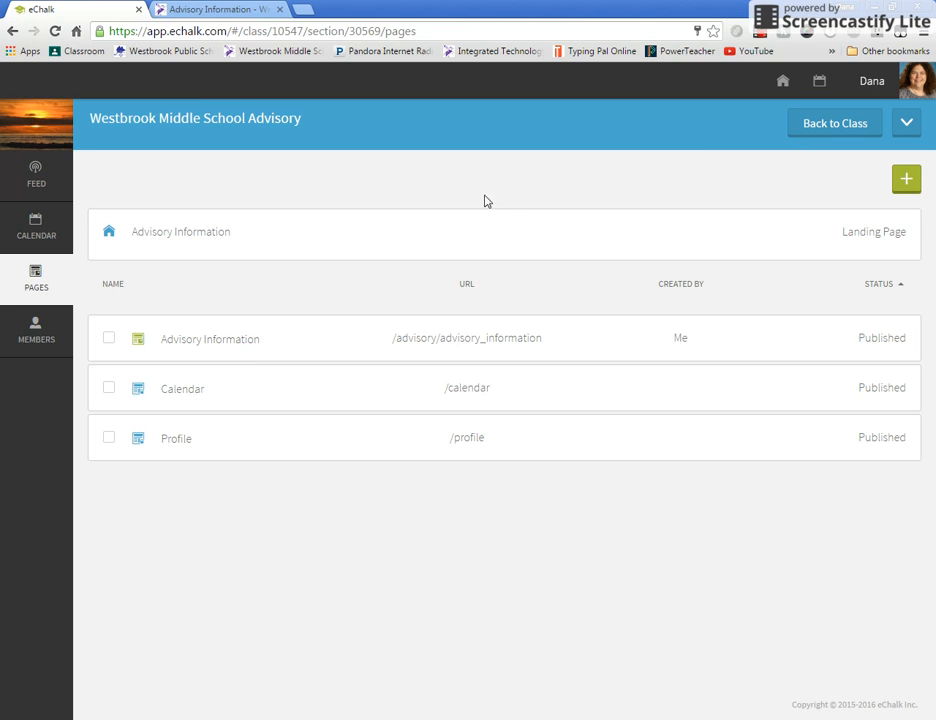
left_click(326, 318)
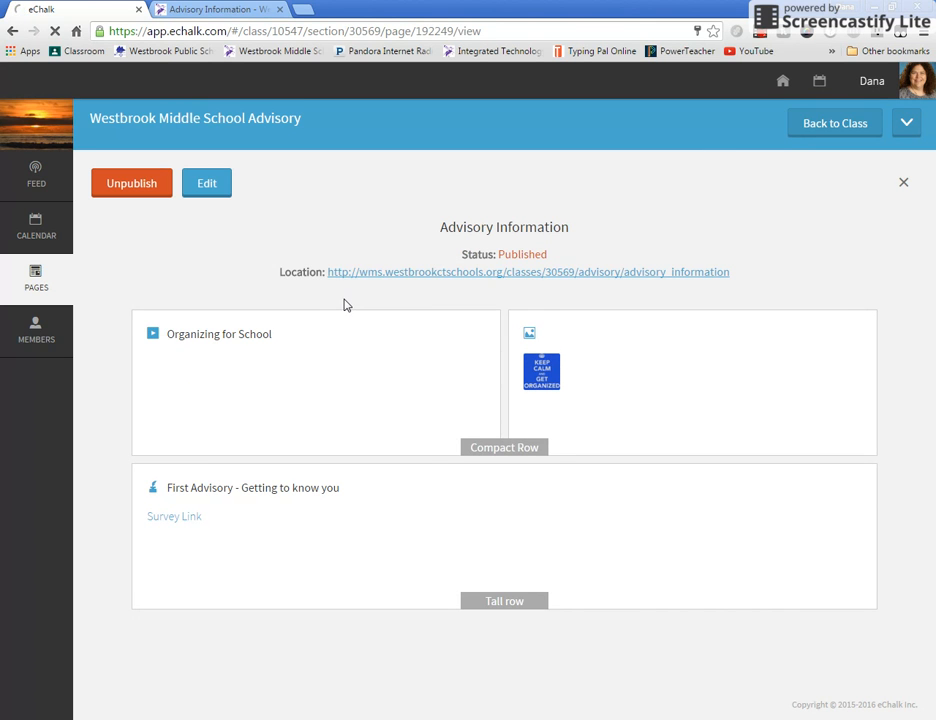
left_click(203, 184)
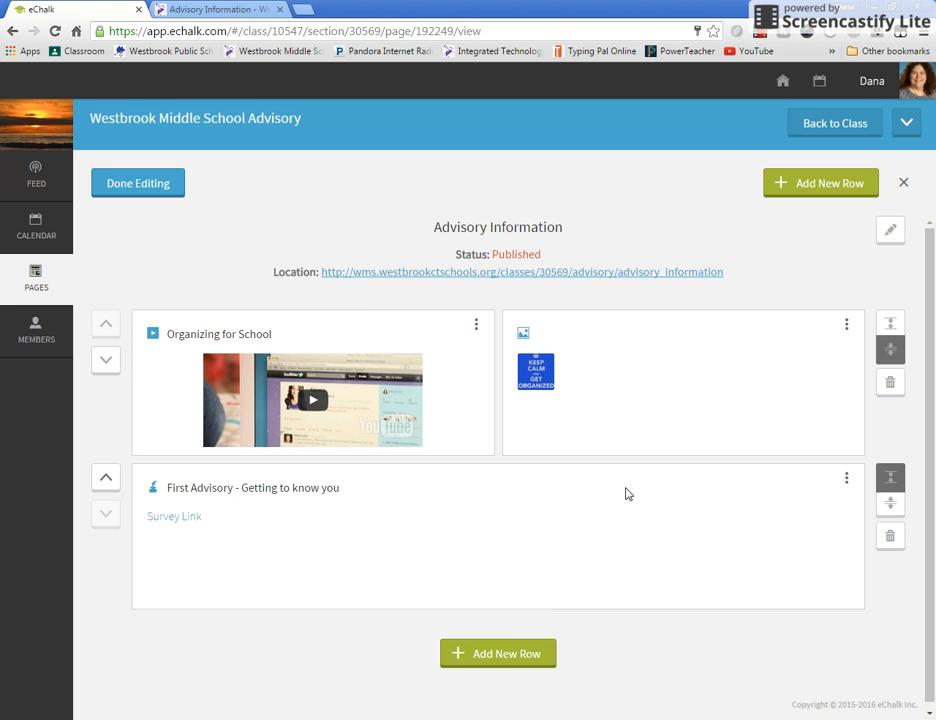
- Add a new row with the 50% / 50% layout below the First Advisory row
left_click(501, 658)
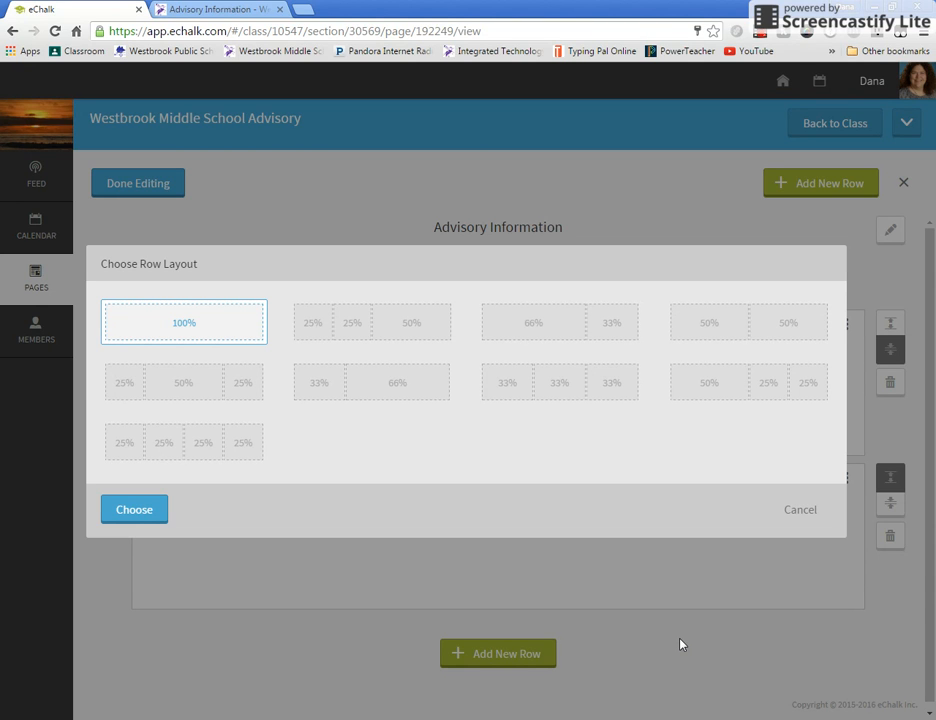
left_click(767, 328)
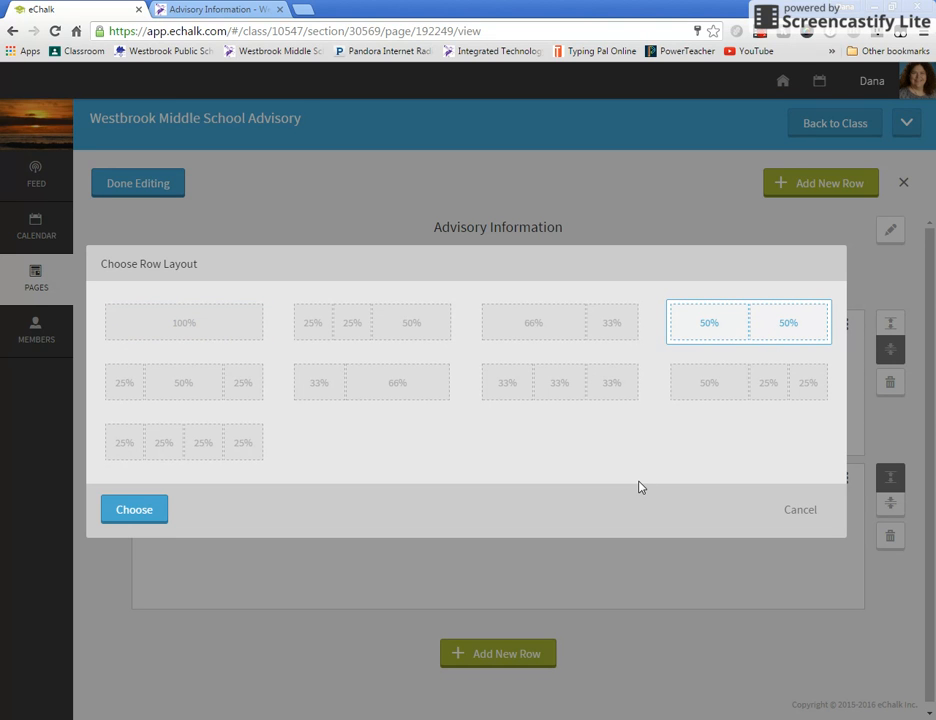
left_click(136, 522)
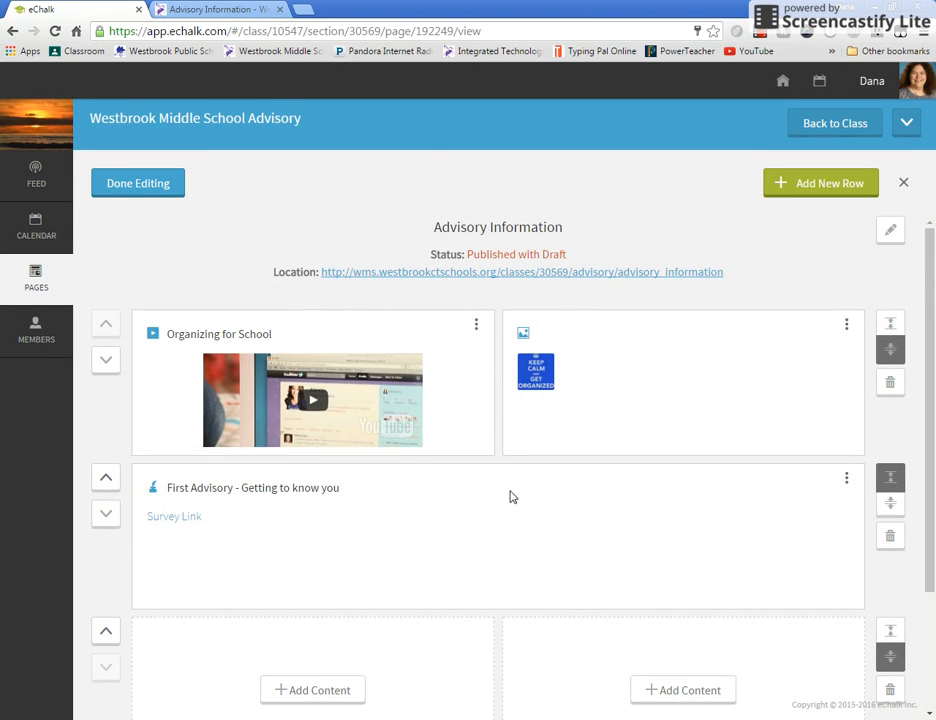
- Add an Events block to the first column of the new row and title it "Advisory Calendar"
scroll(510, 495, "down", 3)
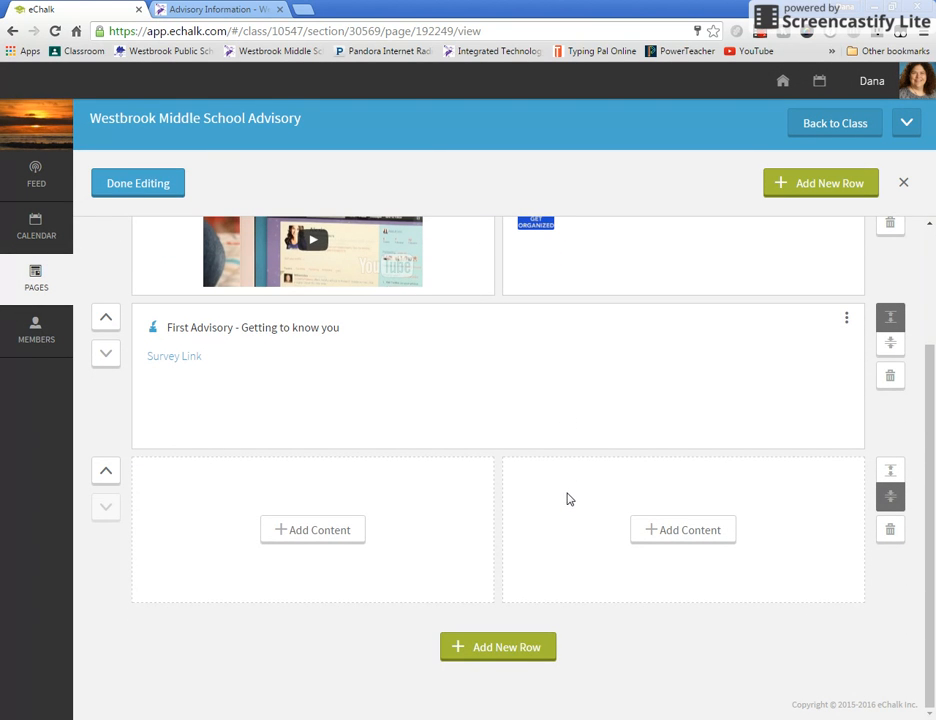
left_click(313, 535)
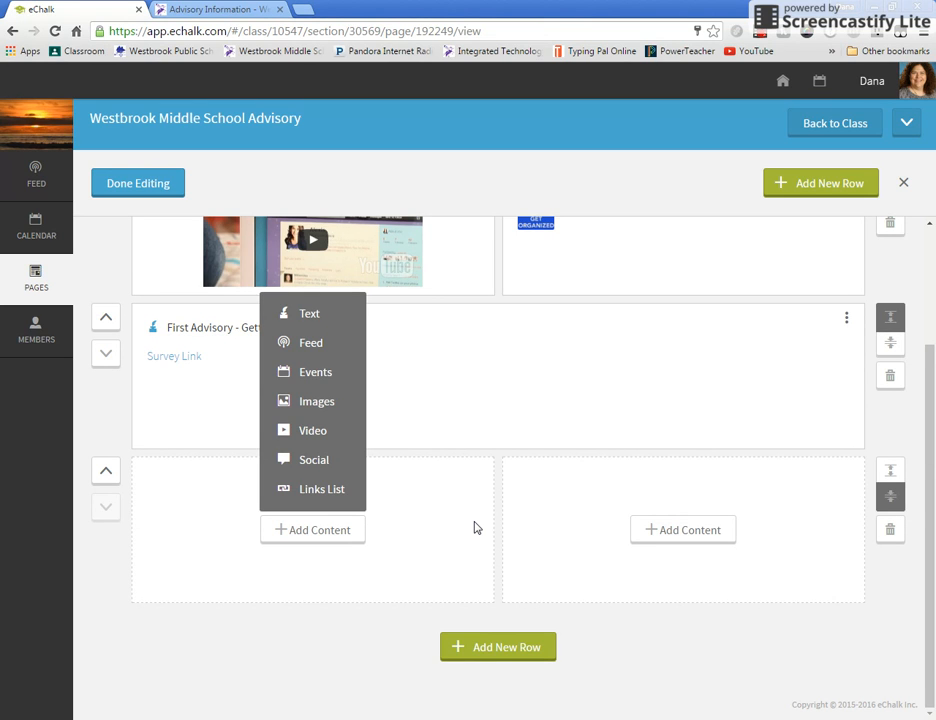
left_click(310, 375)
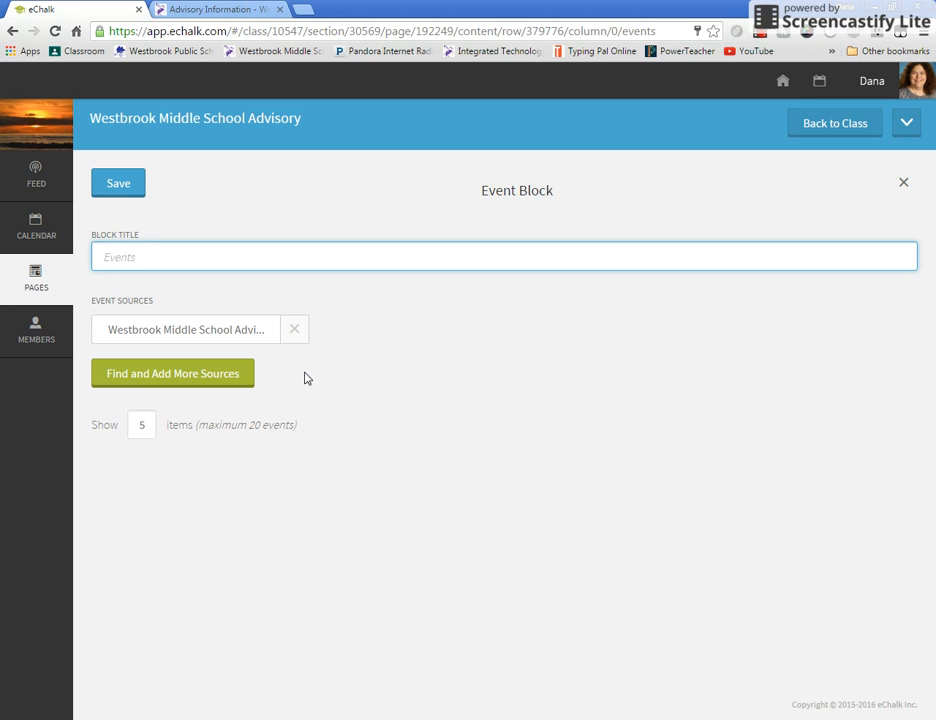
type("Advisory Calendar")
left_click(214, 376)
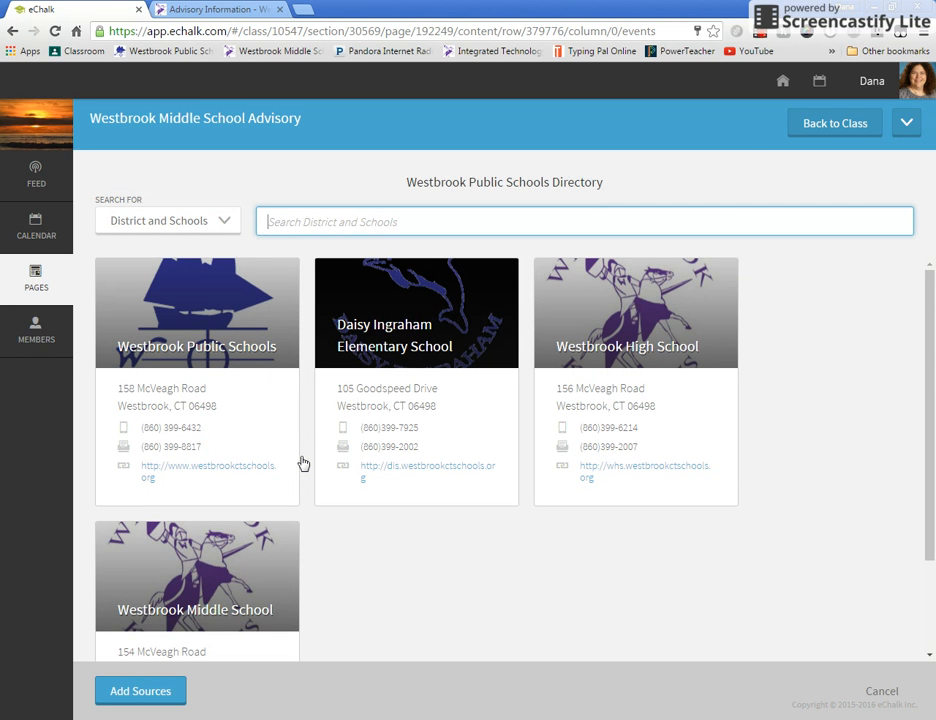
left_click(206, 232)
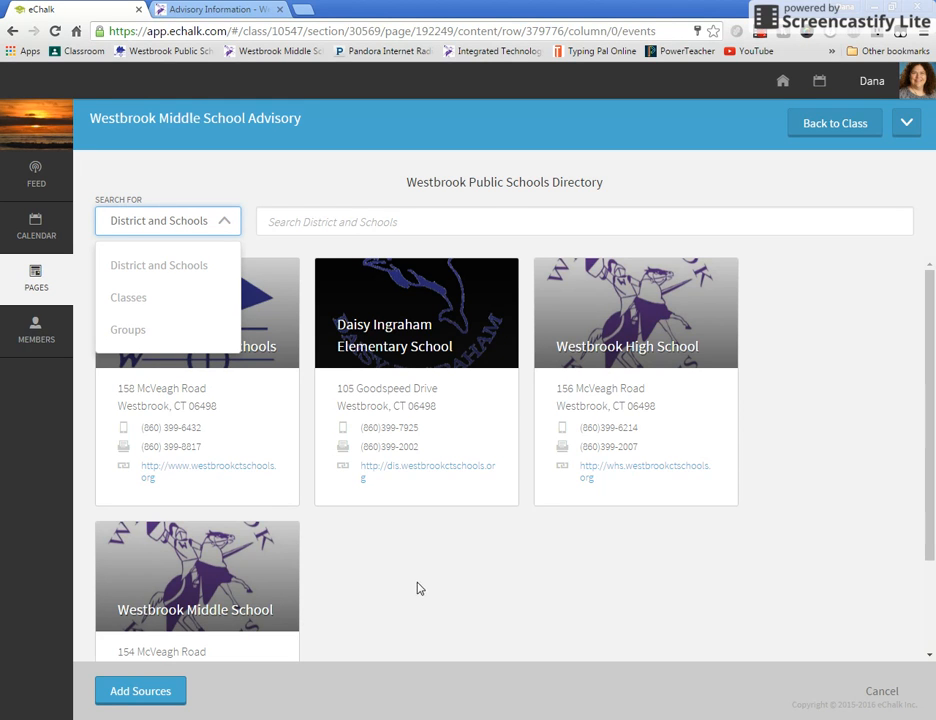
left_click(879, 693)
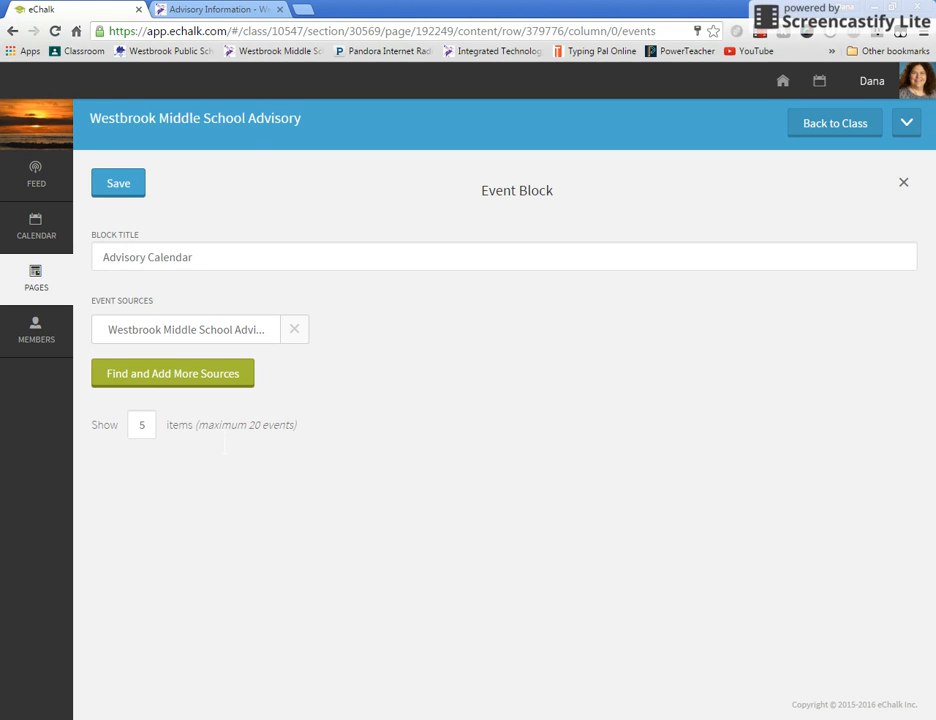
- Save the event block and finish editing the page
left_click(128, 184)
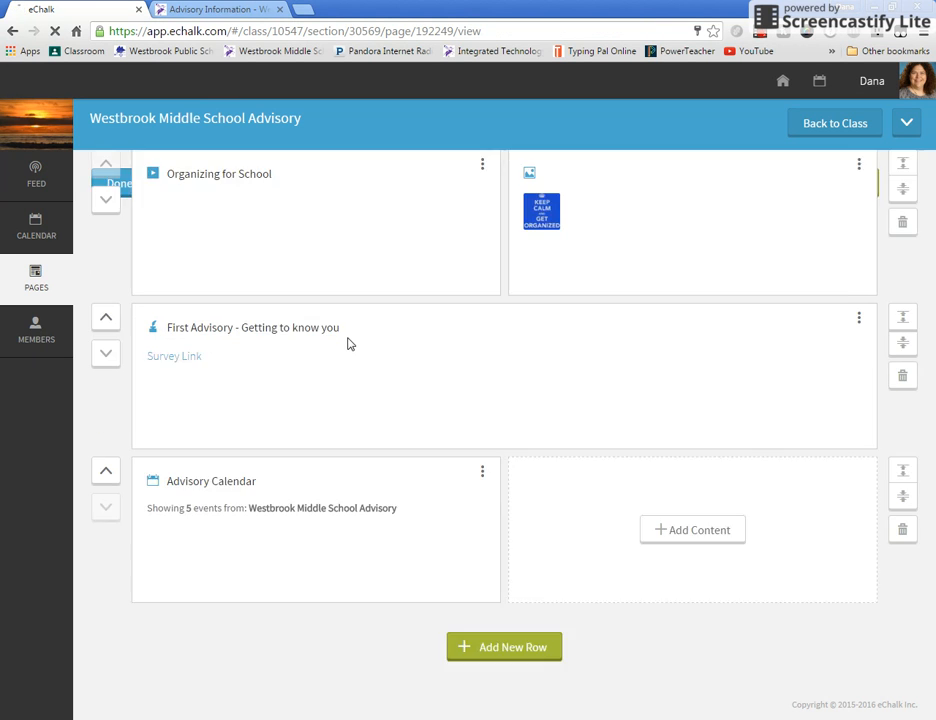
scroll(633, 424, "down", 2)
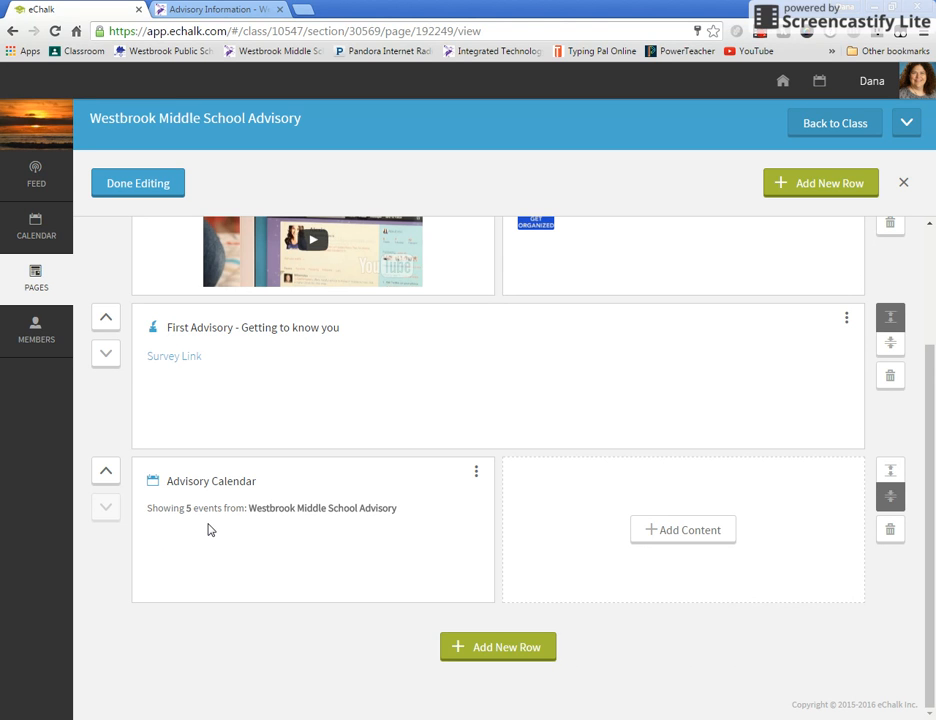
left_click(154, 184)
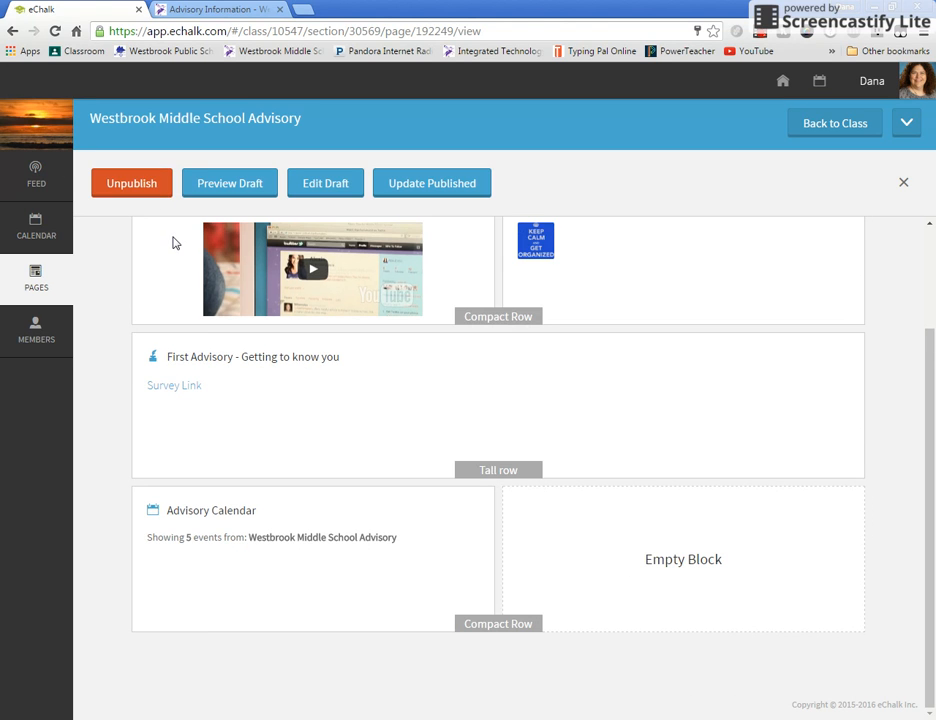
- Start a new public calendar event on September 30, 2016 and title it "September Advisory"
left_click(58, 236)
scroll(409, 334, "down", 2)
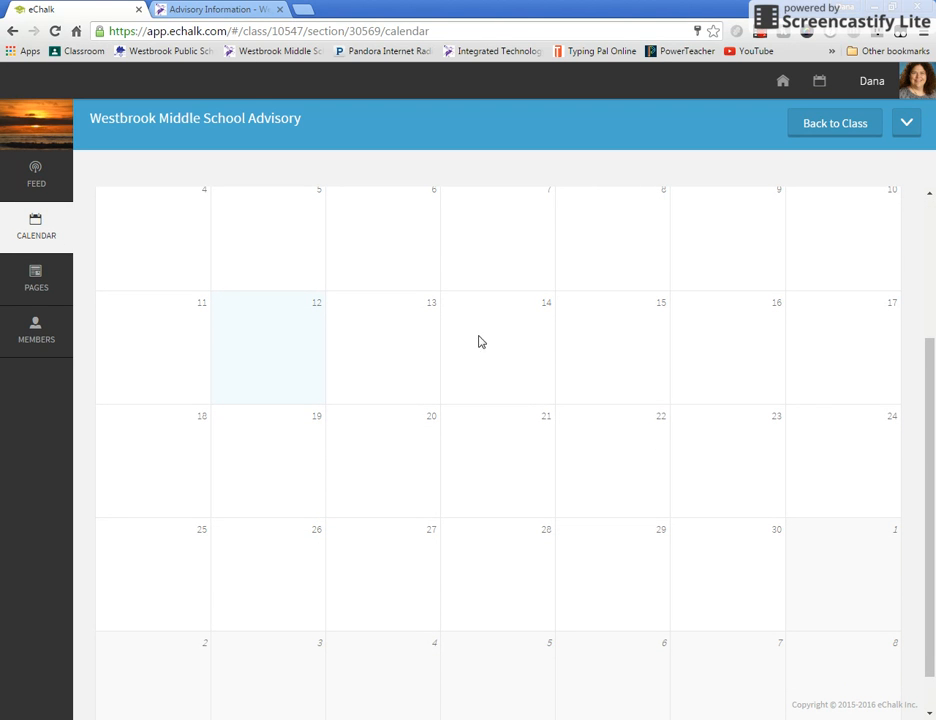
left_click(710, 544)
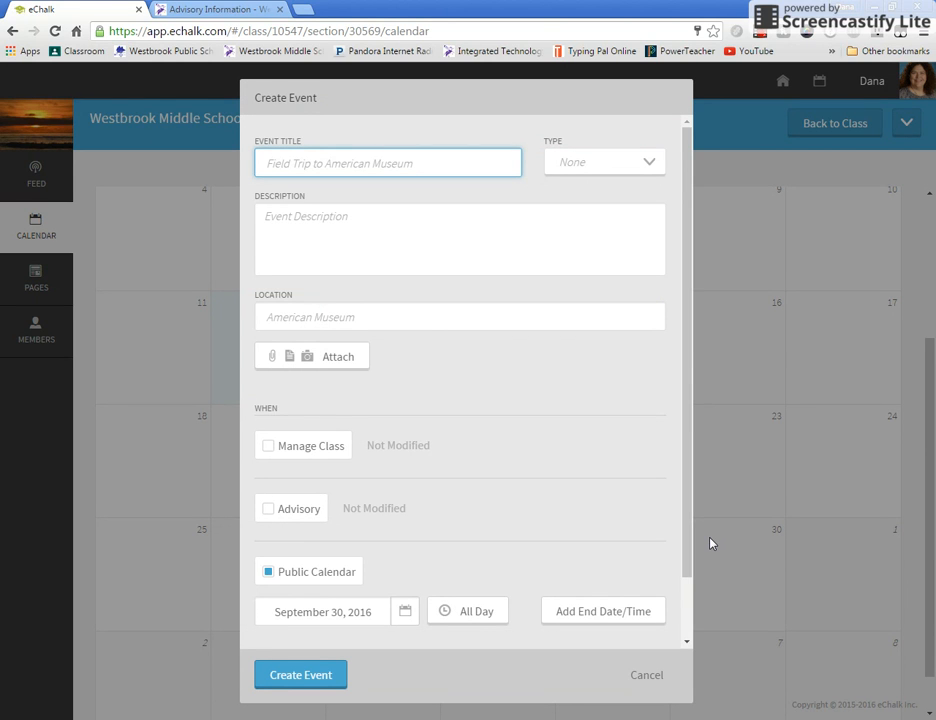
type("Sep")
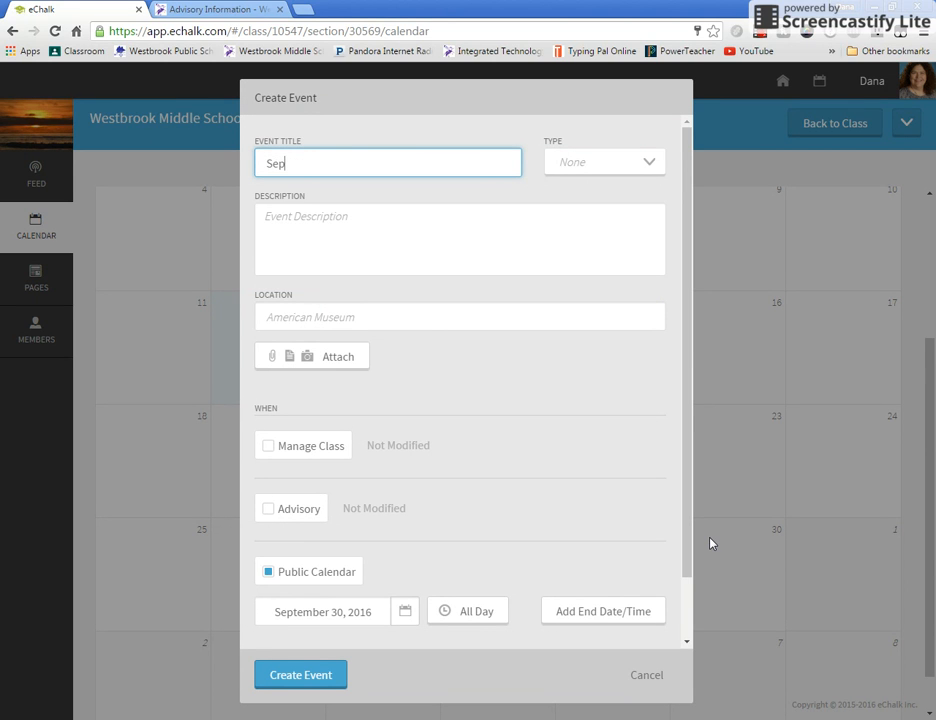
type("tember Advi")
type("sory")
key("Tab")
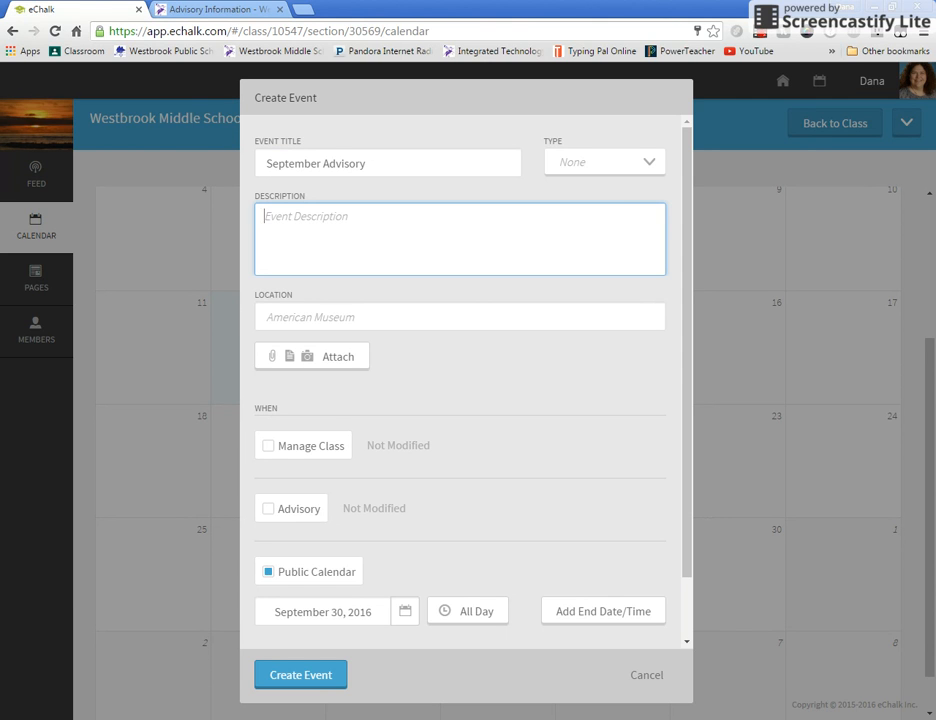
- Give the event the description "Access Power School, Review Grades, Explore Teacher Websites" and create it
type("Access Power Schoo")
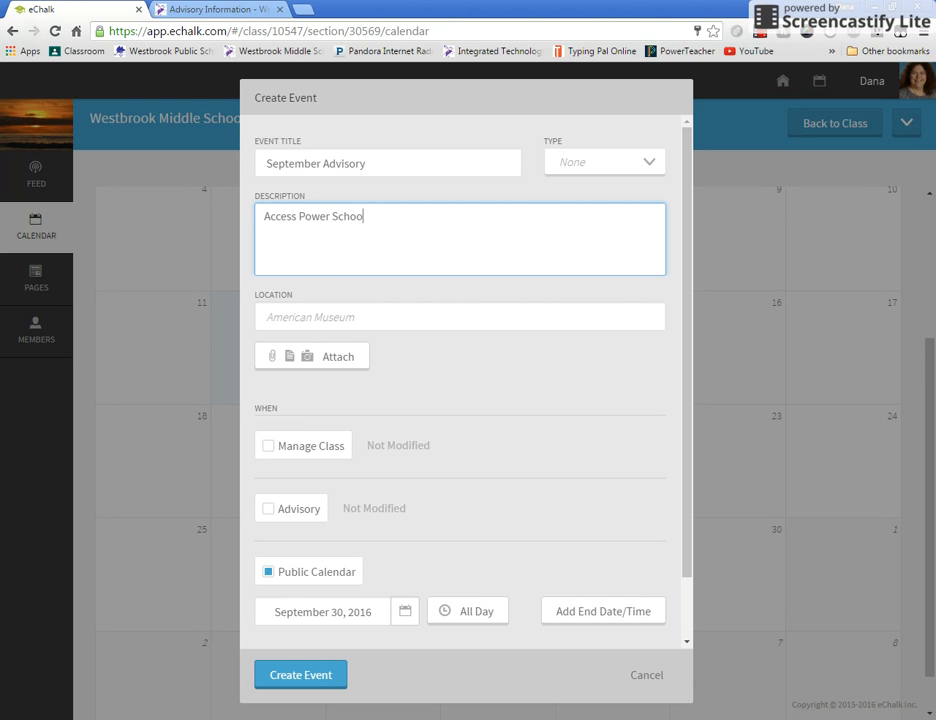
type("l, Review Grades, E")
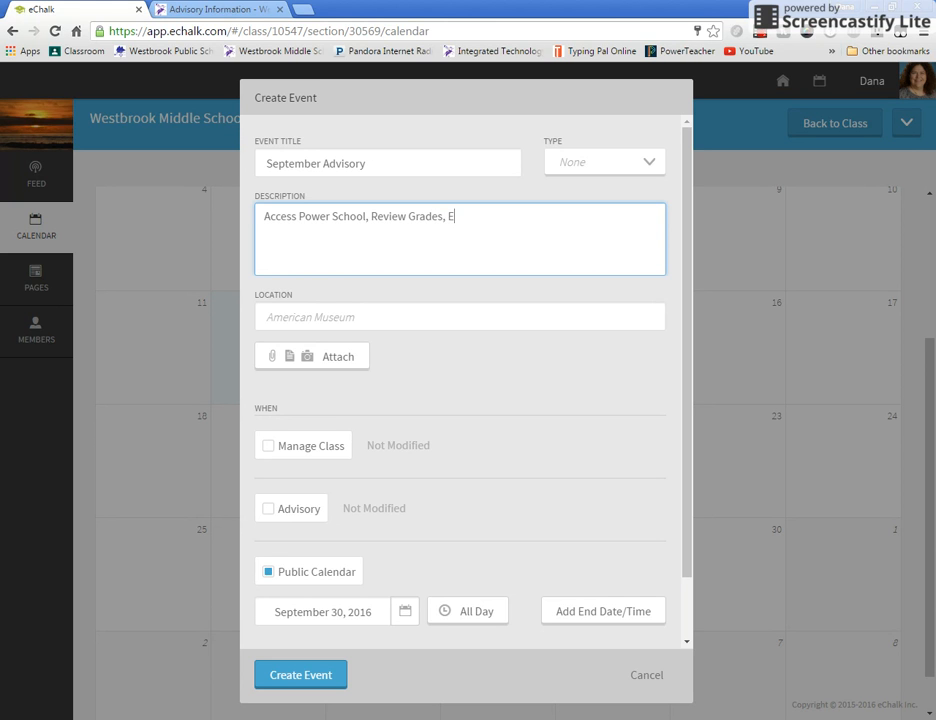
type("xplore Teacher Websites")
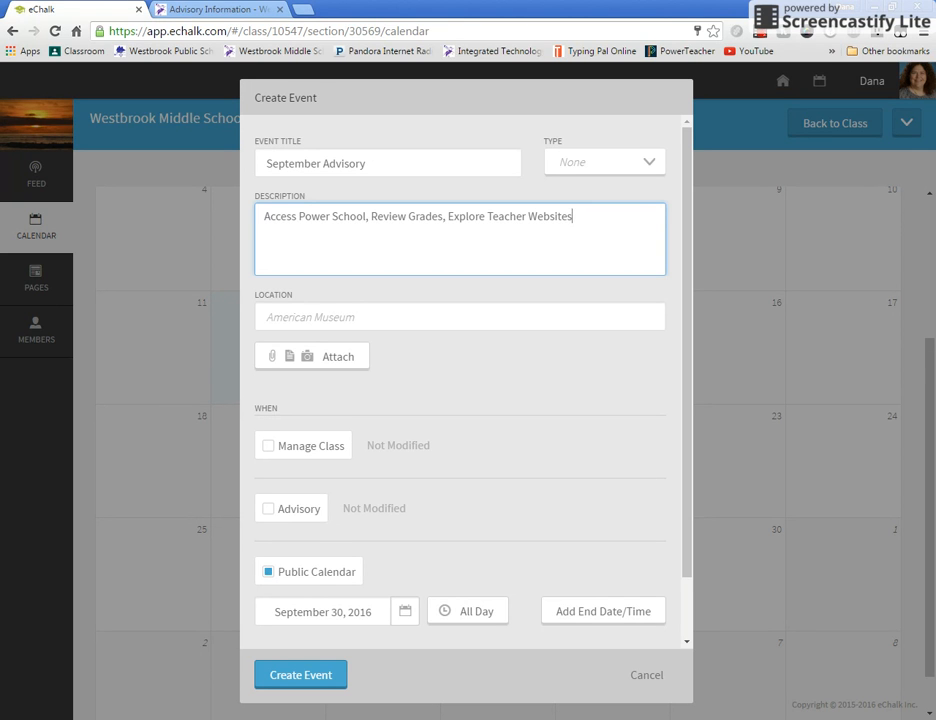
left_click(321, 675)
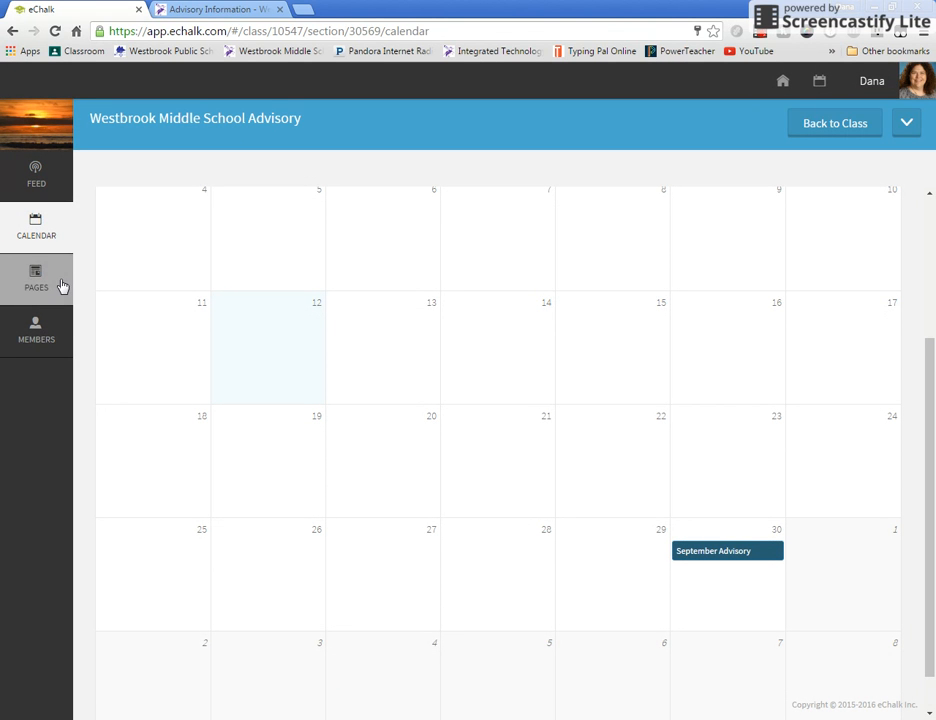
- Reopen the Advisory Information page from the class's public pages and preview its draft
left_click(817, 128)
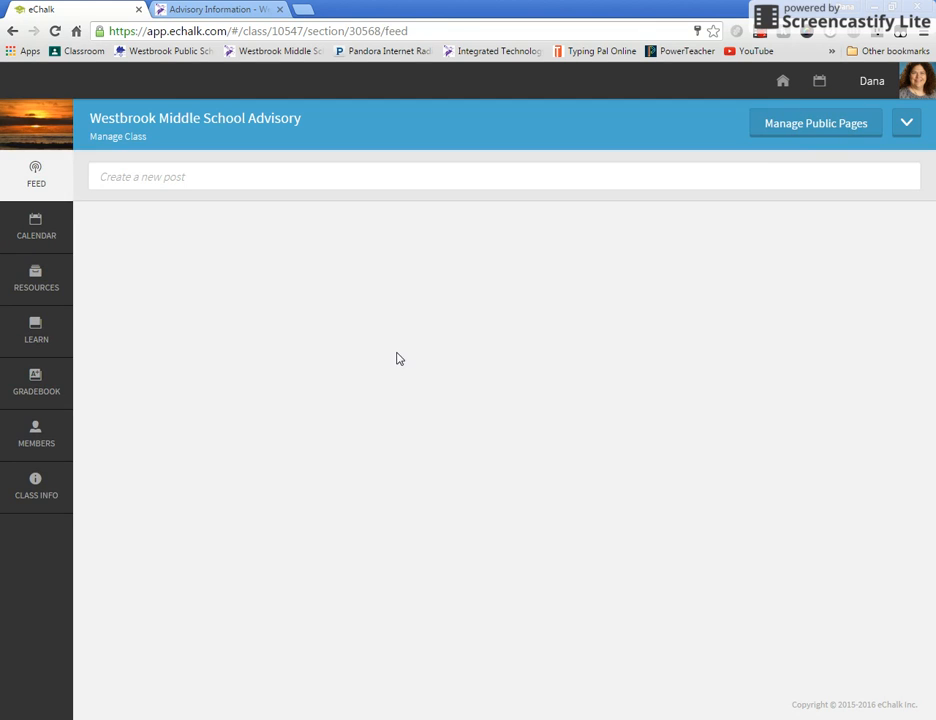
left_click(829, 136)
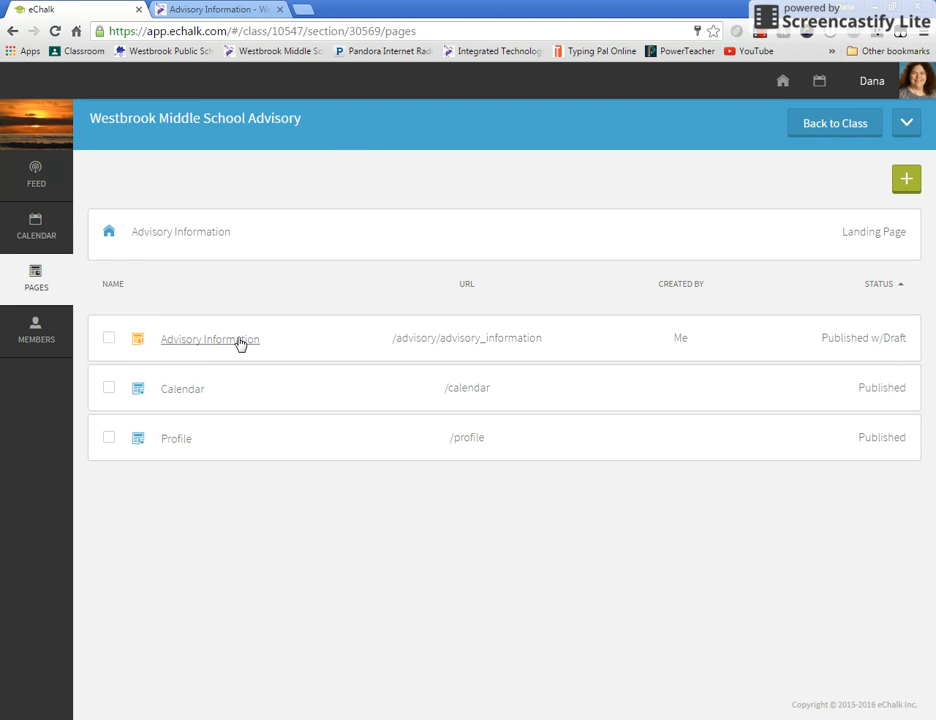
left_click(293, 348)
scroll(702, 242, "down", 3)
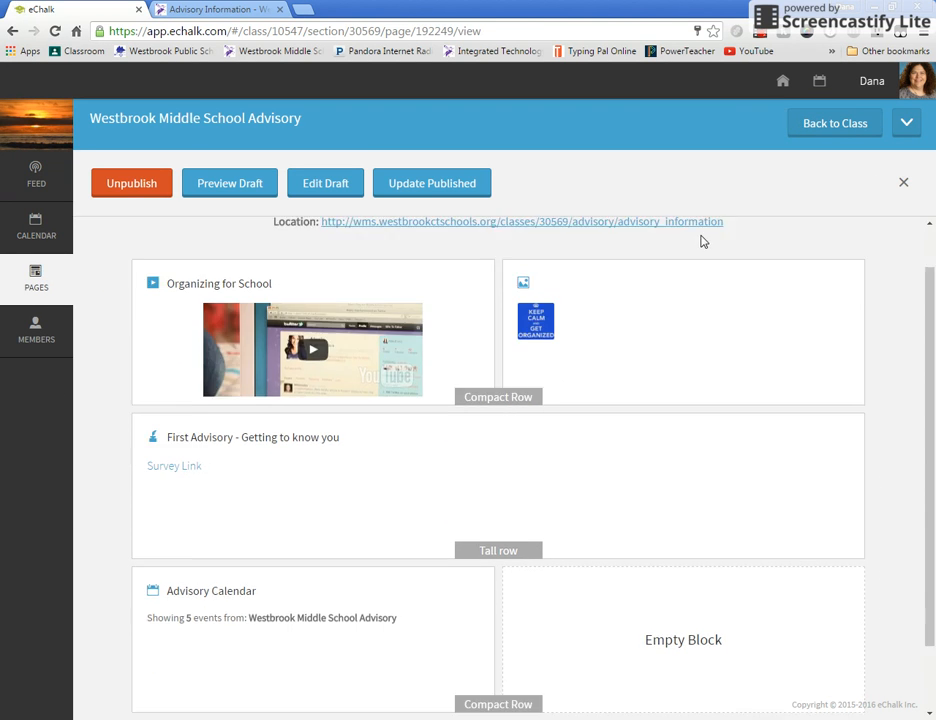
left_click(218, 184)
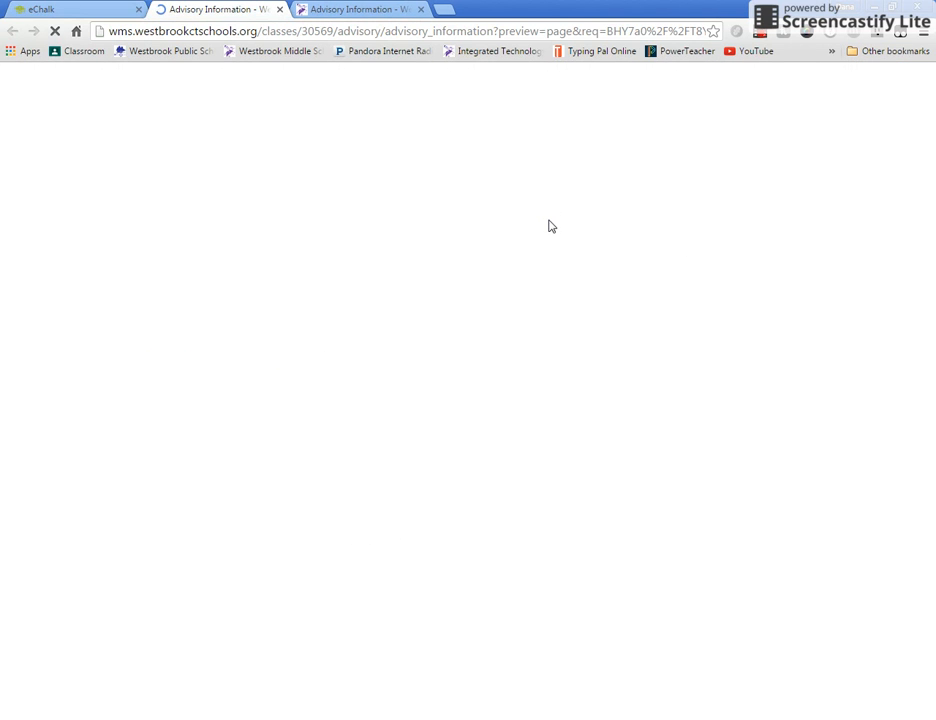
- Examine the Advisory Calendar block in the preview, moving forward through its events from September to December
scroll(854, 400, "down", 3)
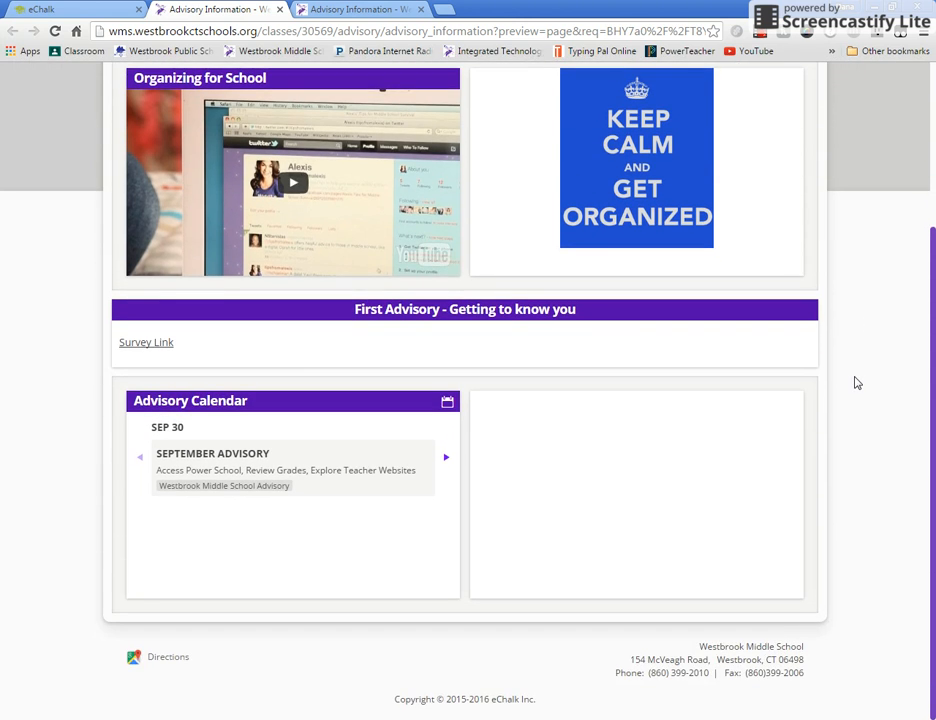
scroll(864, 382, "up", 1)
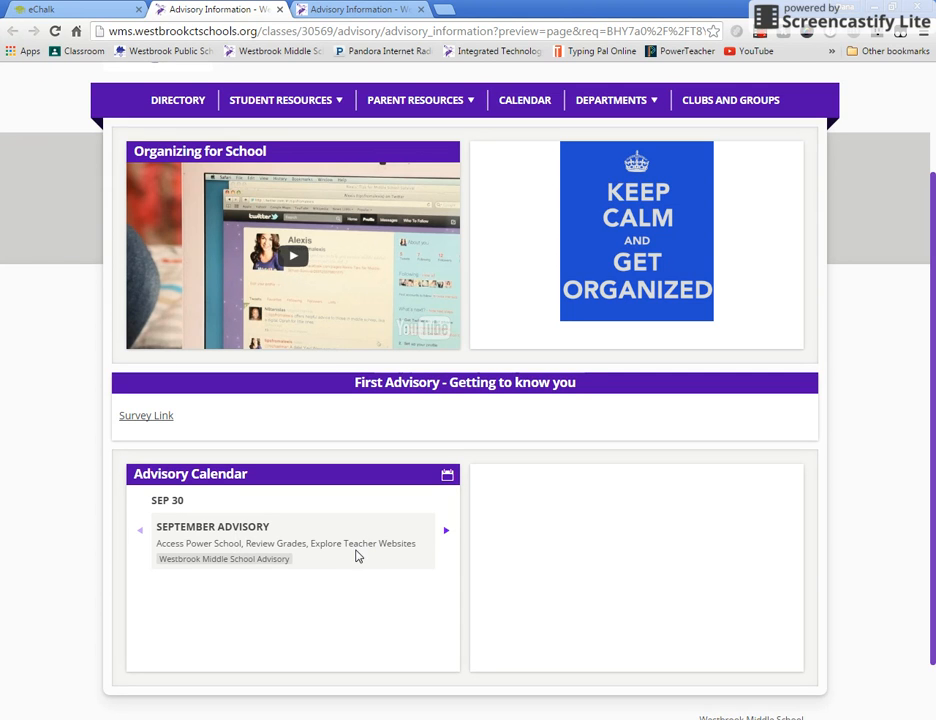
left_click(447, 532)
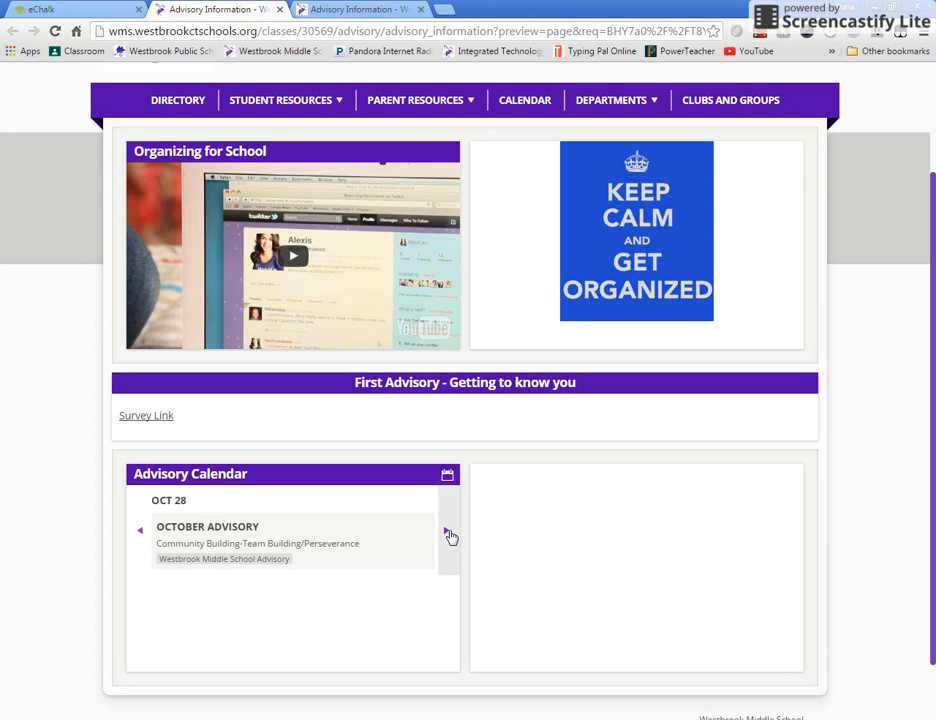
left_click(447, 533)
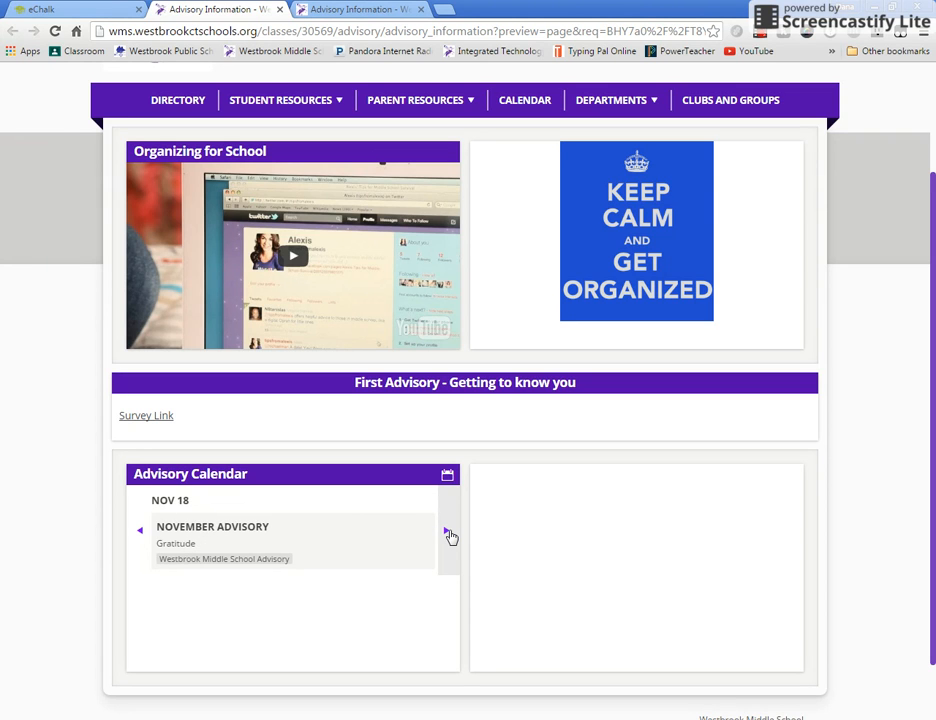
left_click(447, 533)
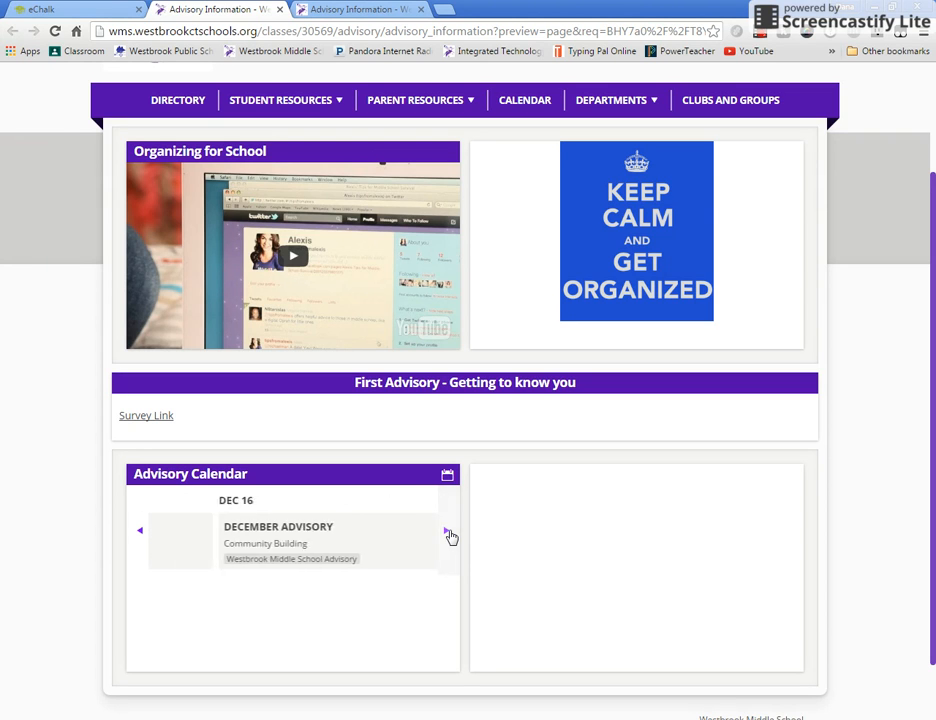
- Move forward through the remaining Advisory Calendar events past December and try to open the block's full calendar
left_click(447, 533)
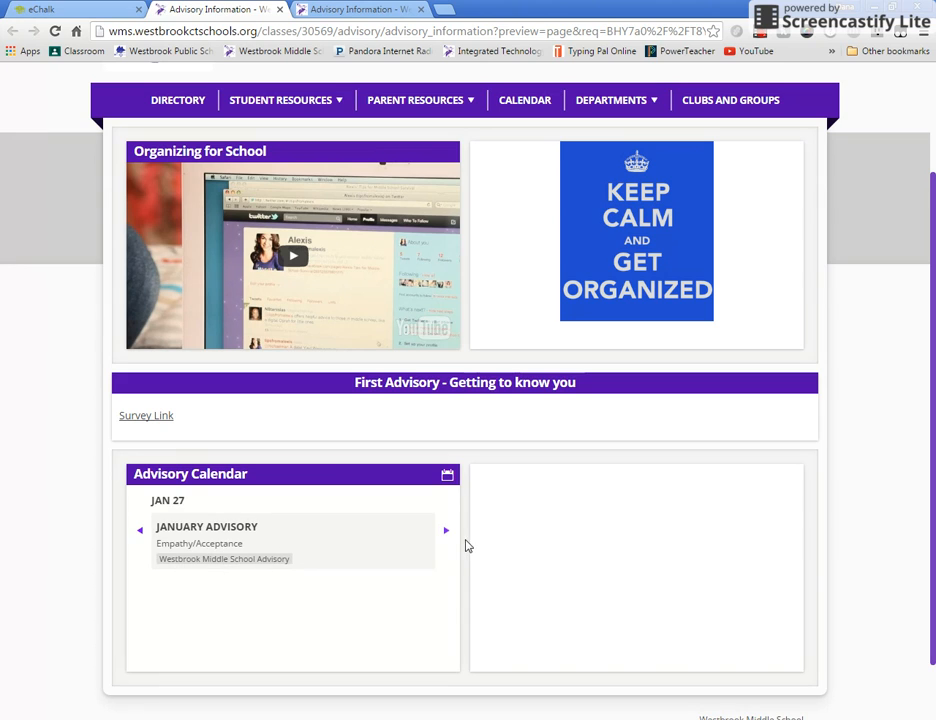
left_click(447, 533)
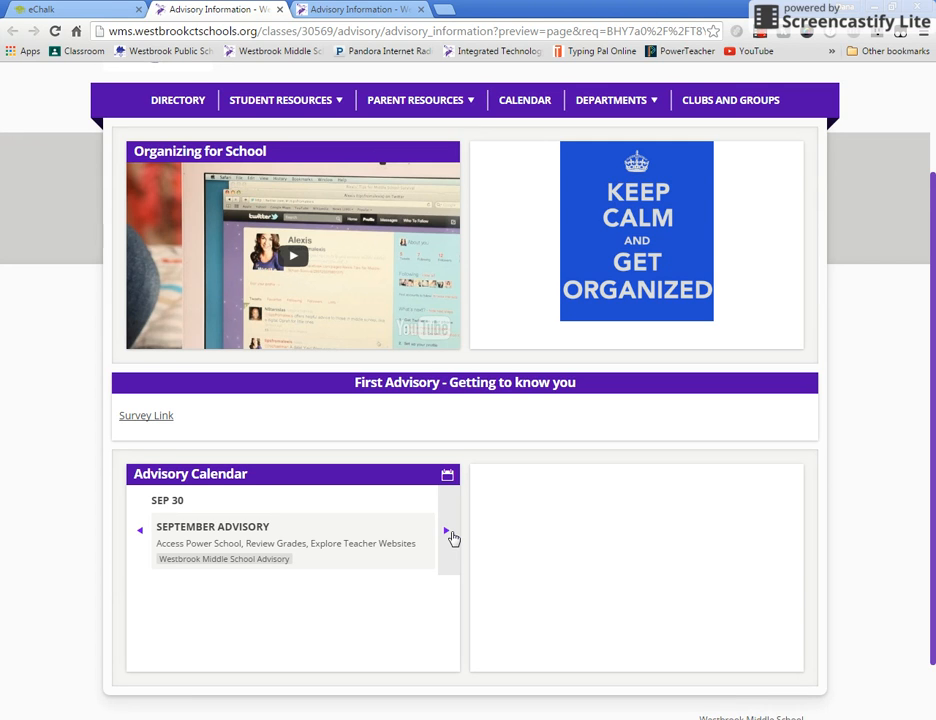
left_click(448, 477)
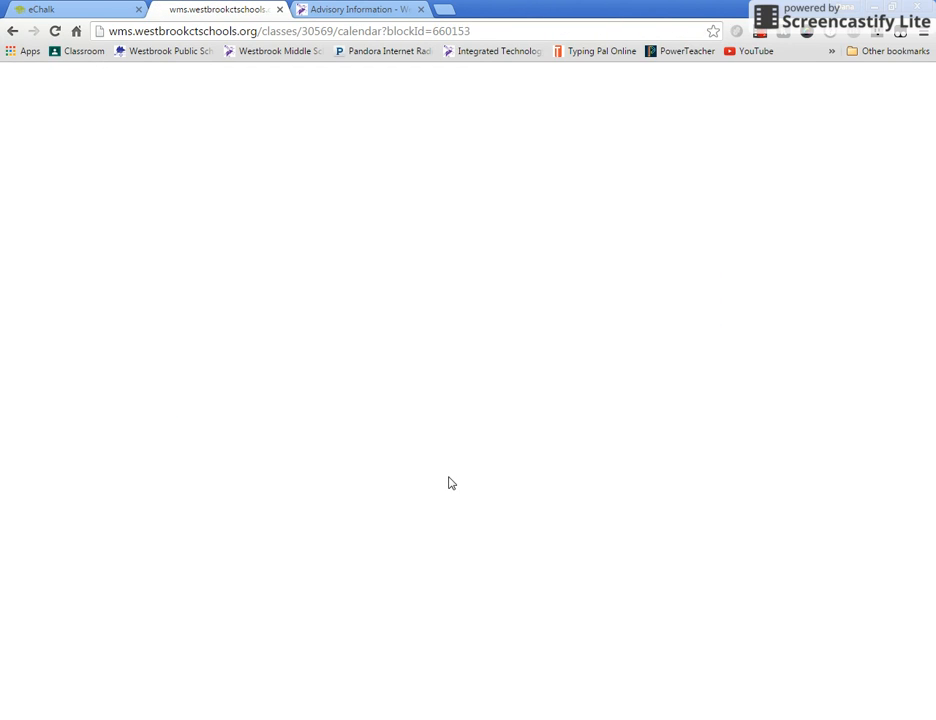
- Reload the public Advisory Information page to check for the calendar block, and return to the draft preview
left_click(340, 12)
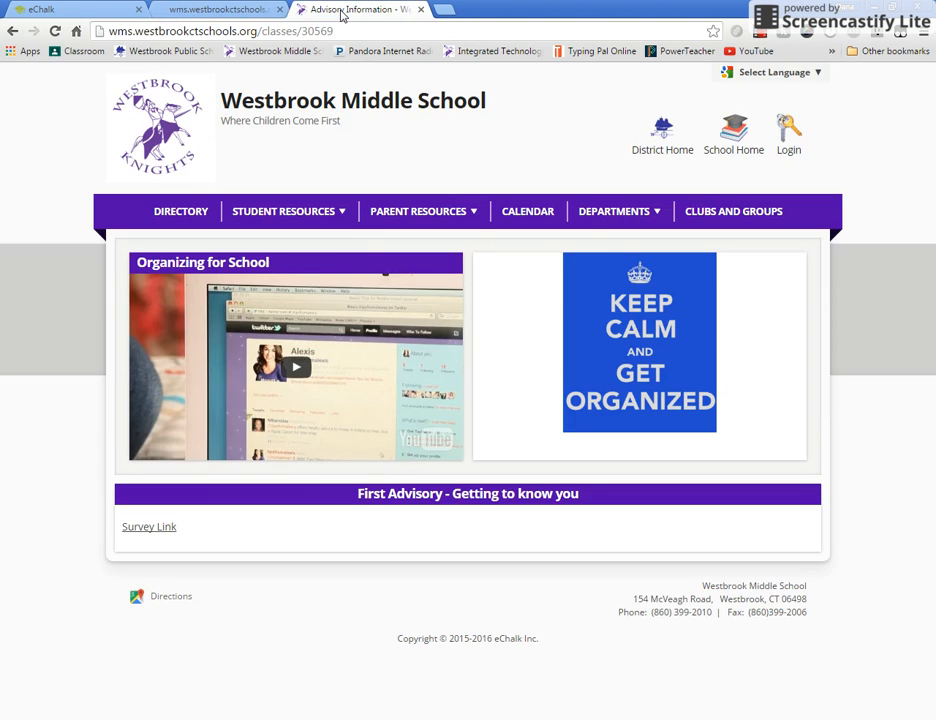
left_click(55, 31)
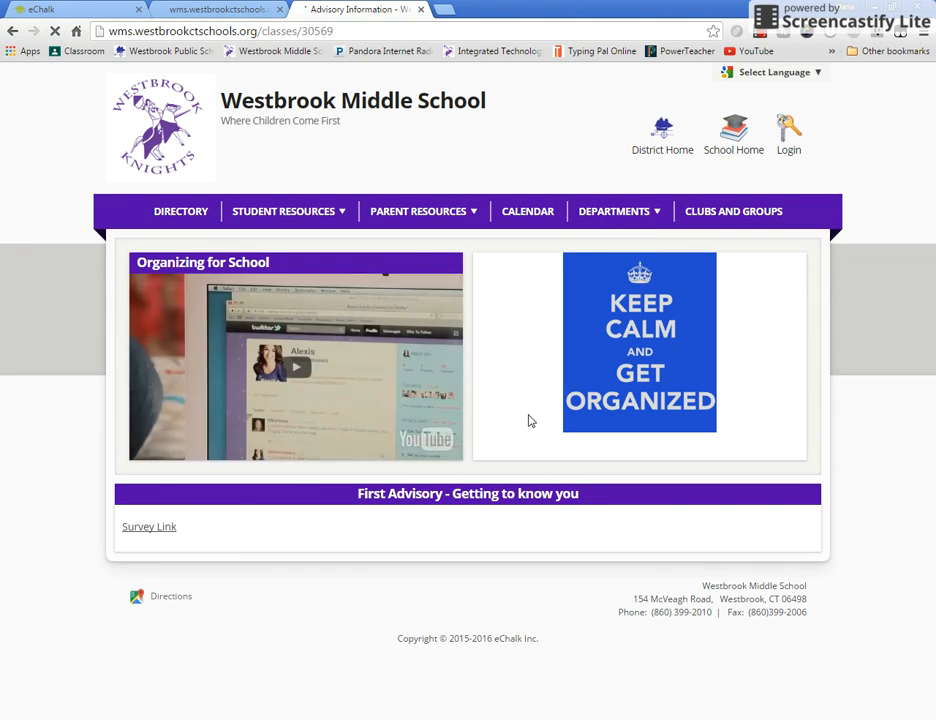
left_click(205, 14)
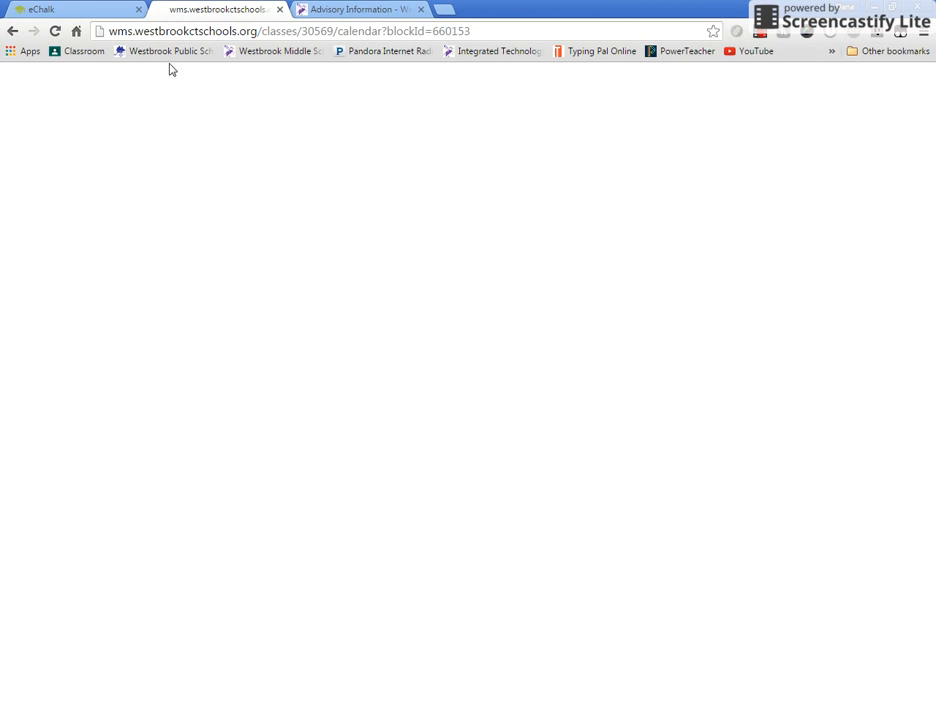
left_click(16, 33)
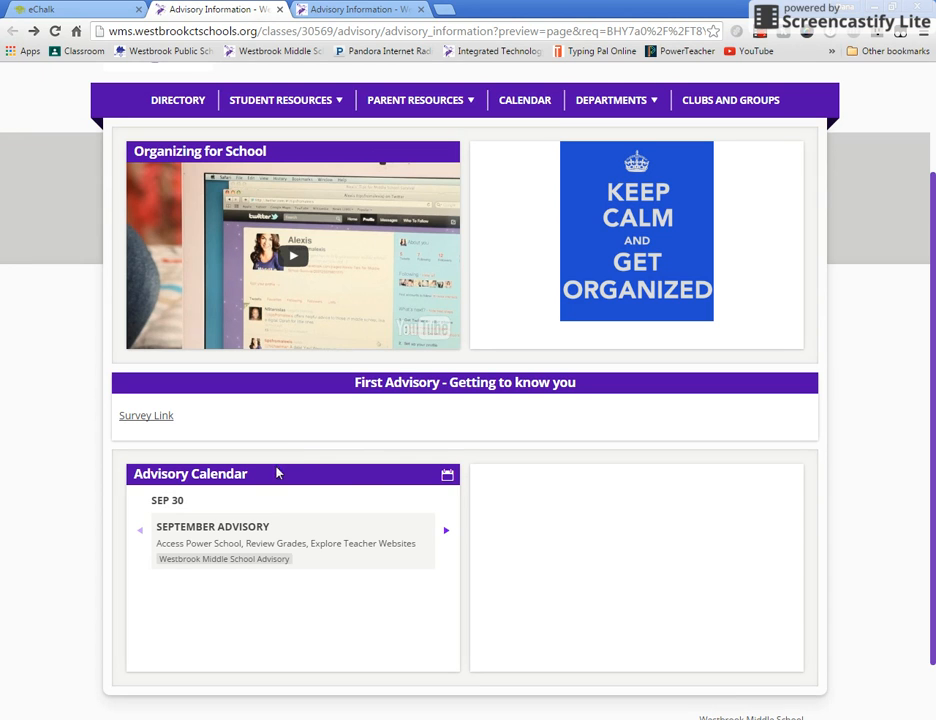
- Update the published Advisory Information page in eChalk with the draft changes and reload its public version
left_click(42, 9)
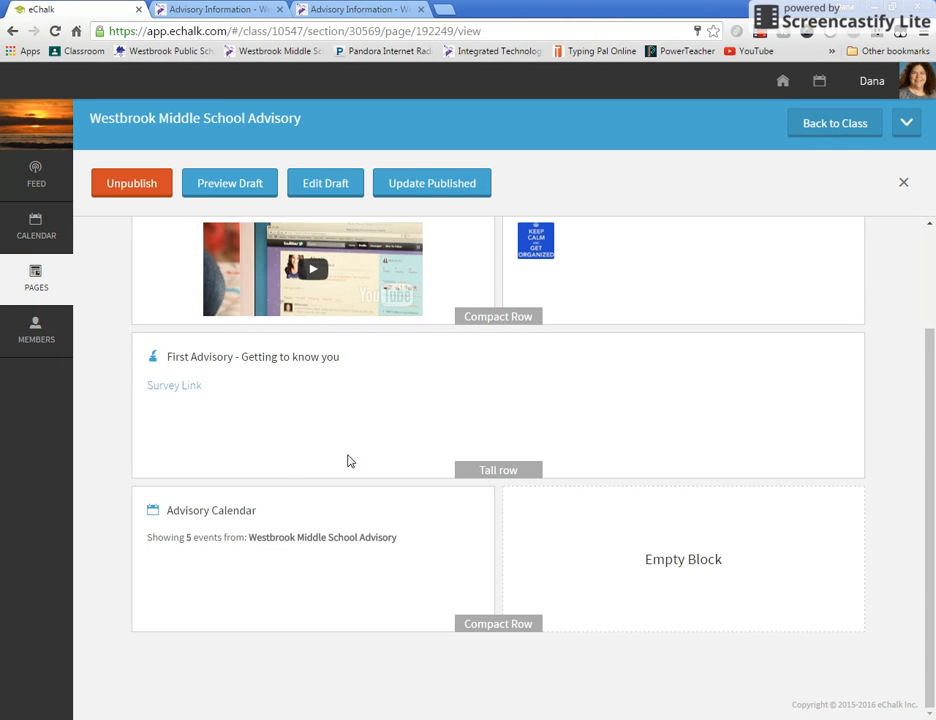
left_click(440, 194)
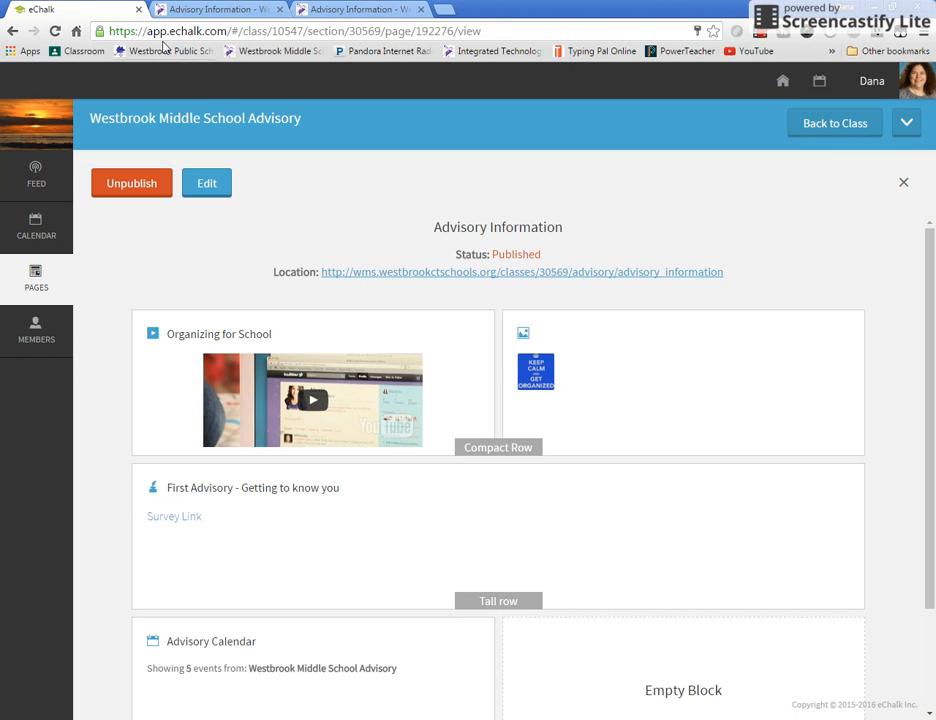
left_click(372, 15)
left_click(55, 32)
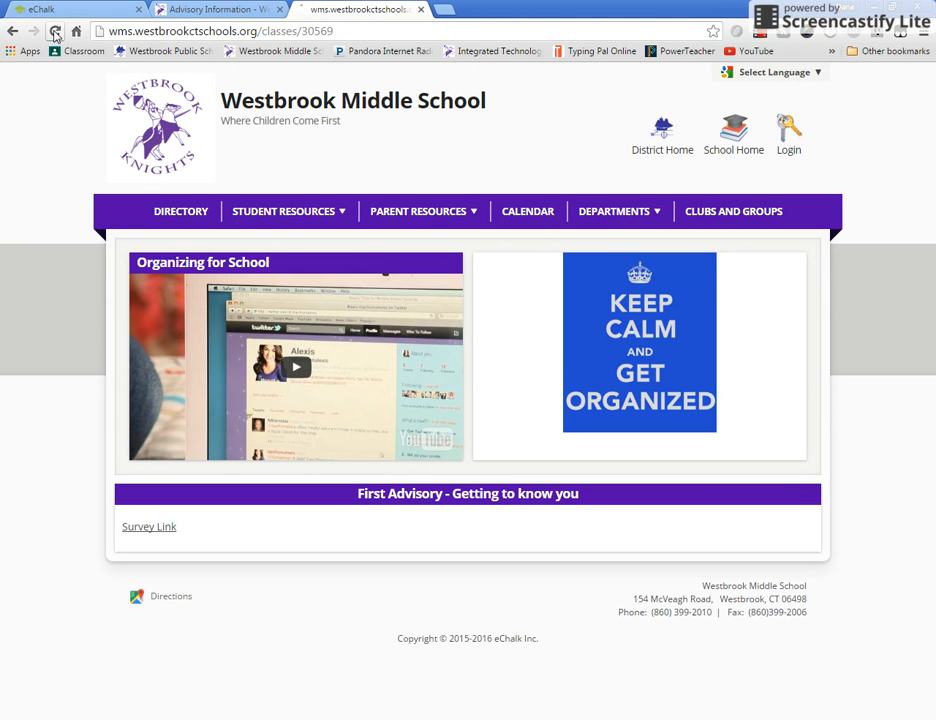
- Examine the September and October 2016 events in the Advisory Calendar block's full calendar, and return to the page in eChalk
left_click(188, 12)
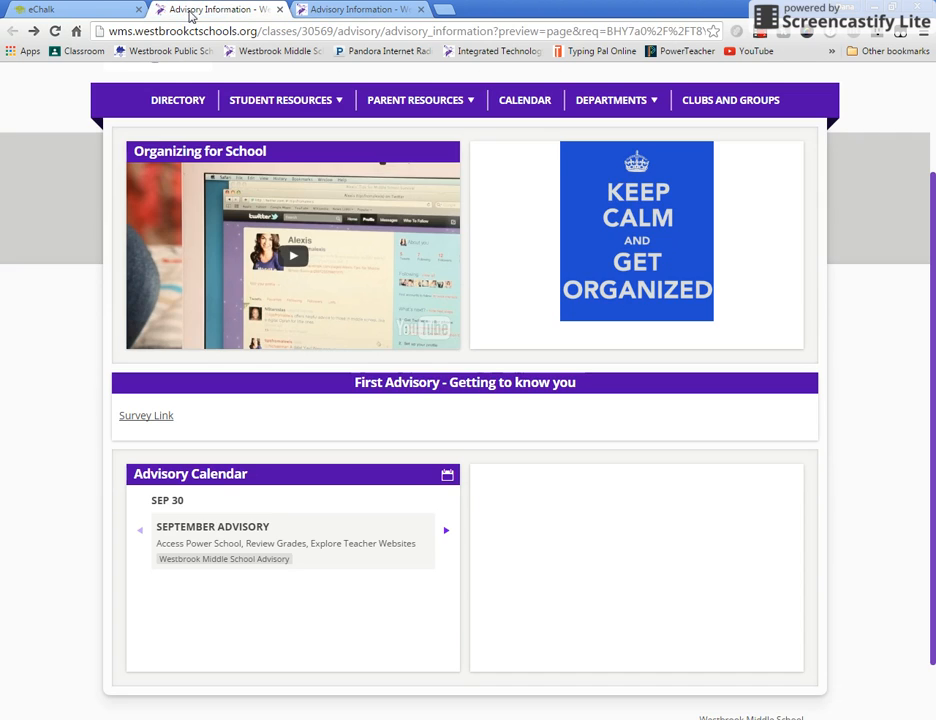
left_click(446, 475)
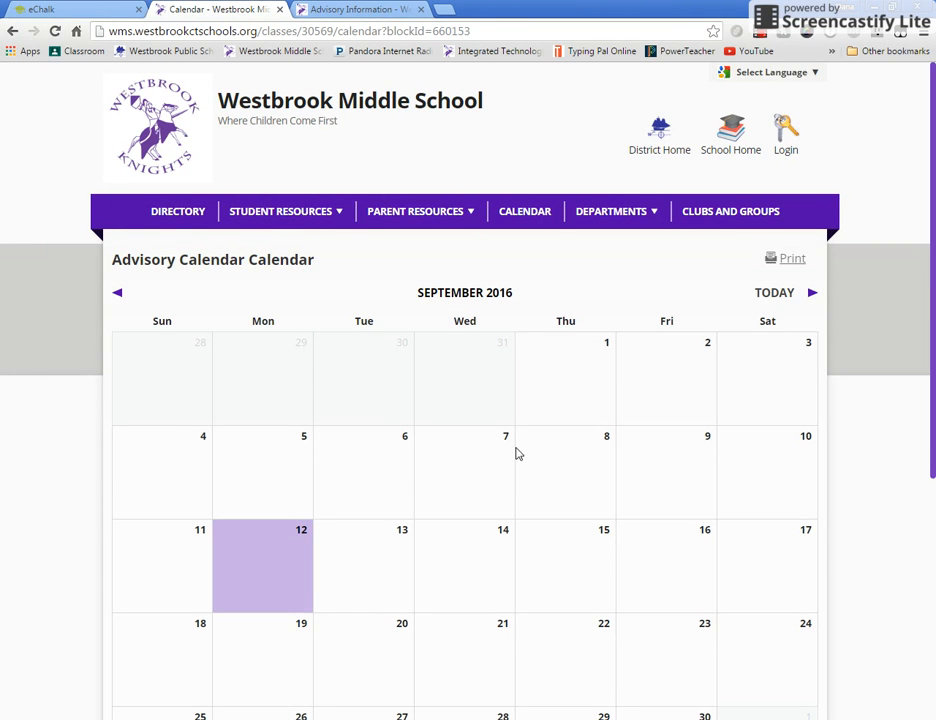
scroll(804, 476, "down", 2)
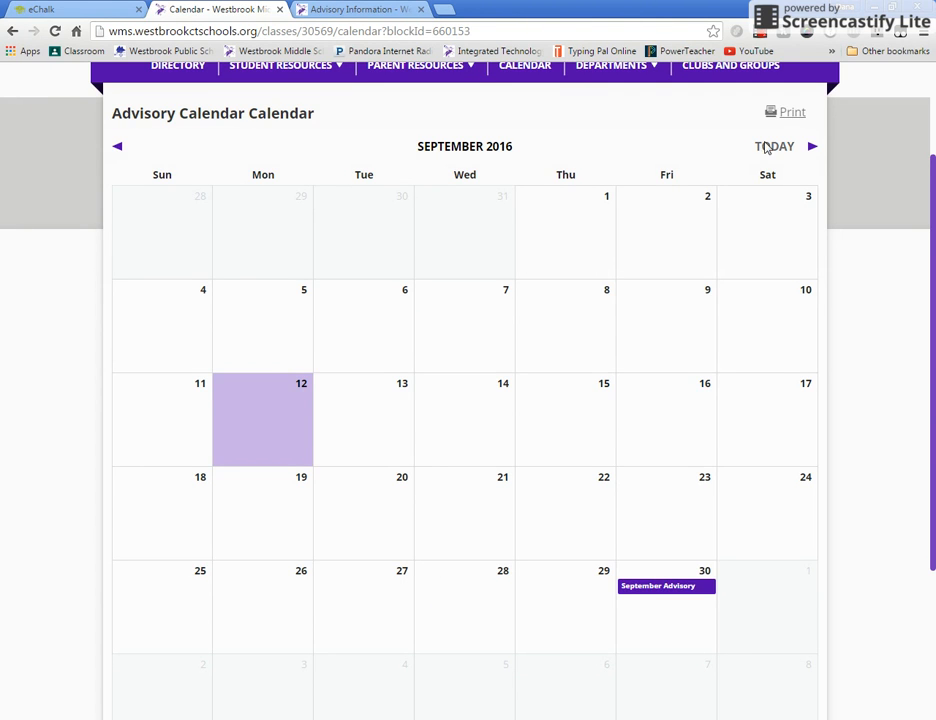
left_click(813, 149)
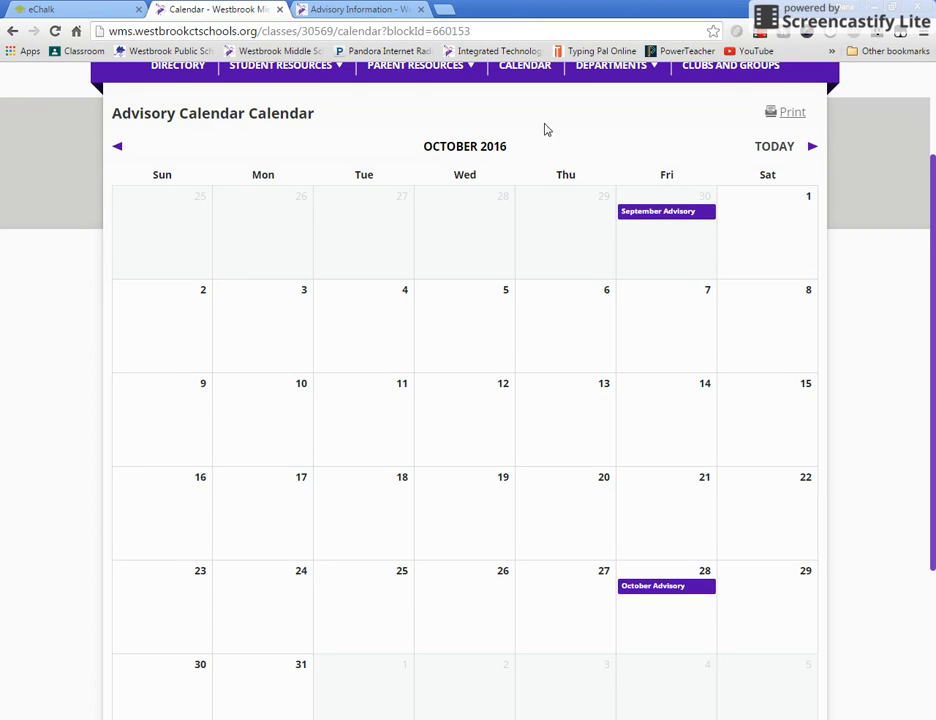
left_click(38, 9)
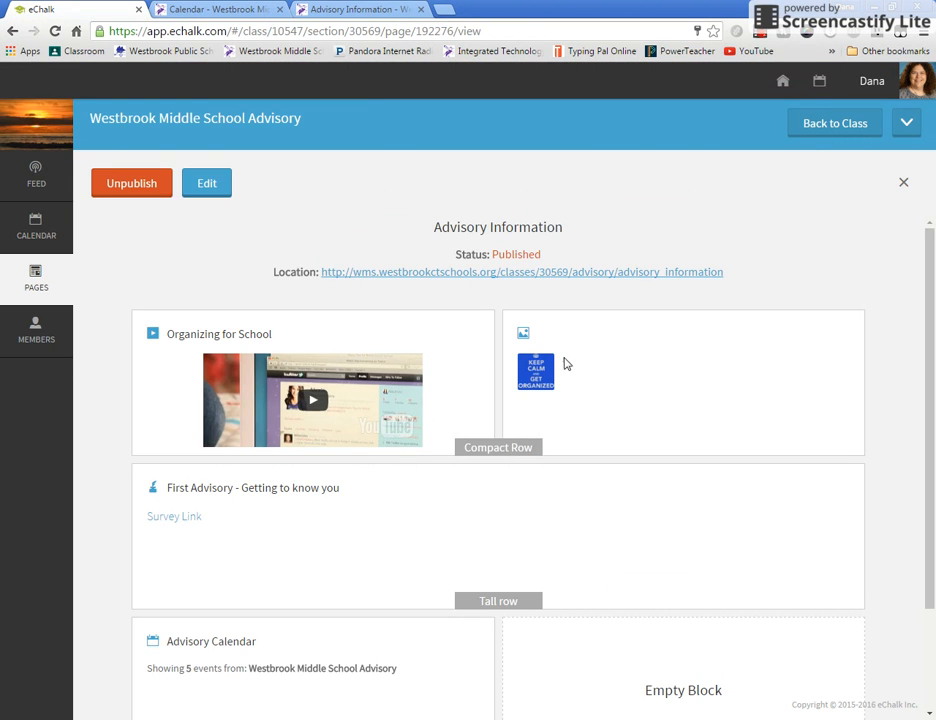